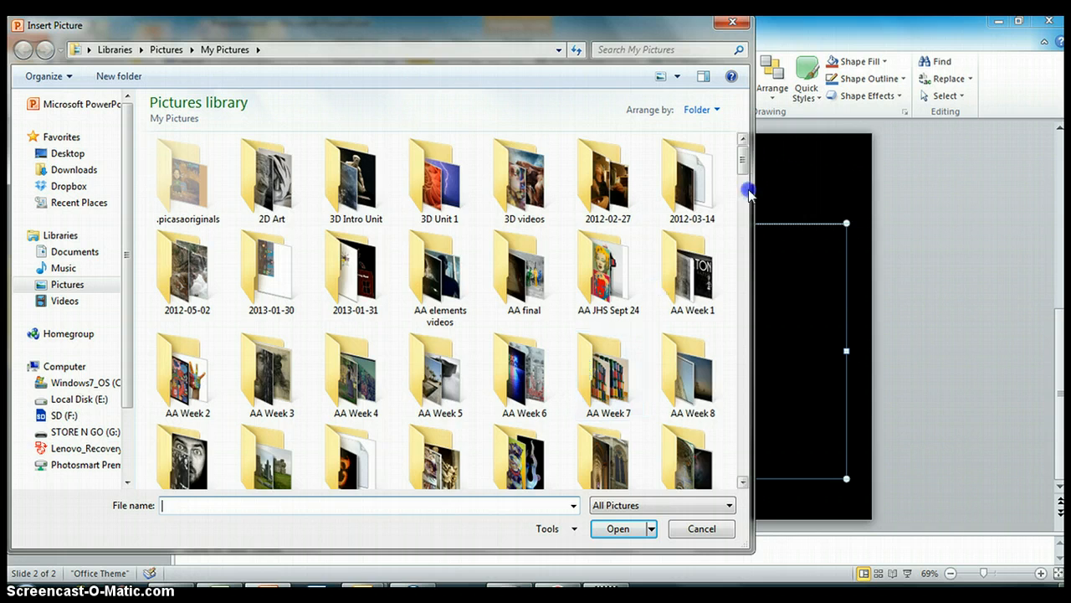
Insert the Tampa.Art_.Classes picture from the AA final folder into the content area of slide 2.
mouse_move(744, 162)
left_mouse_down()
mouse_move(745, 492)
mouse_move(748, 164)
left_mouse_up()
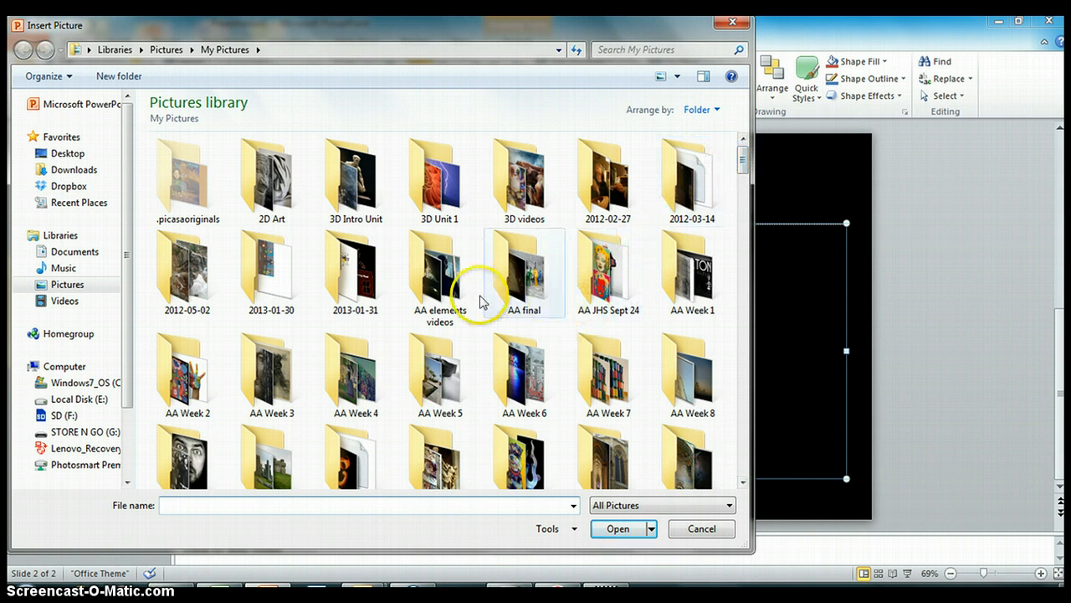
double_click(509, 297)
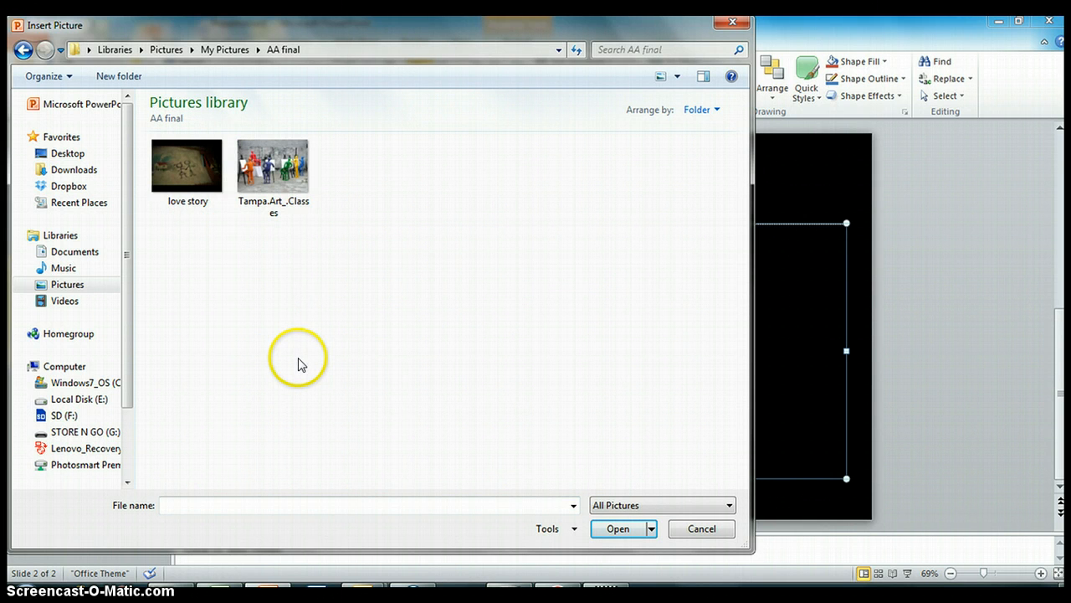
double_click(287, 166)
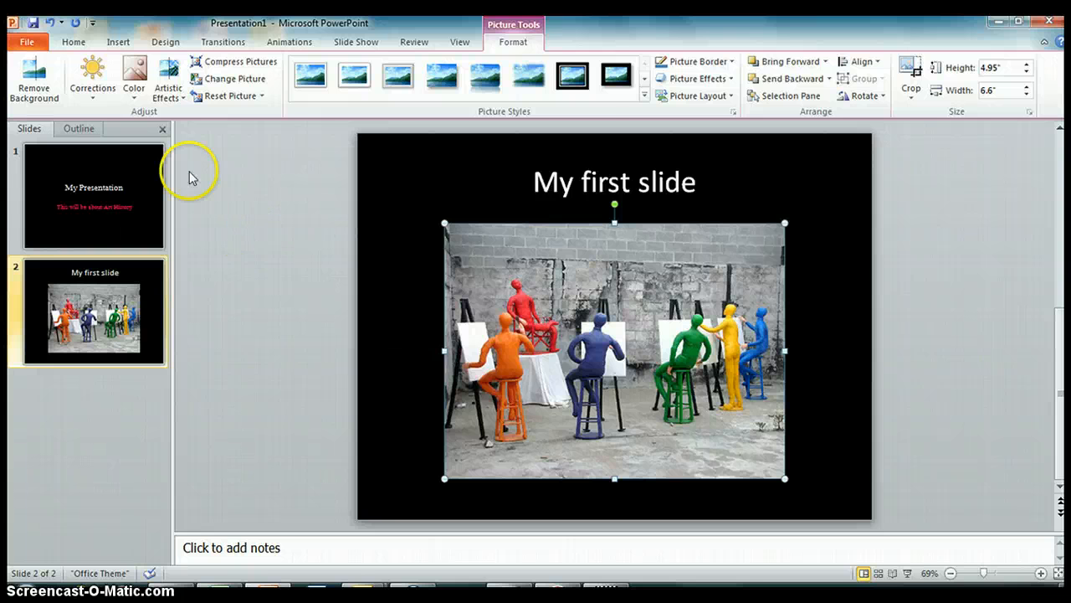
Add a third slide after "My first slide" and give it the Blank layout.
left_click(68, 44)
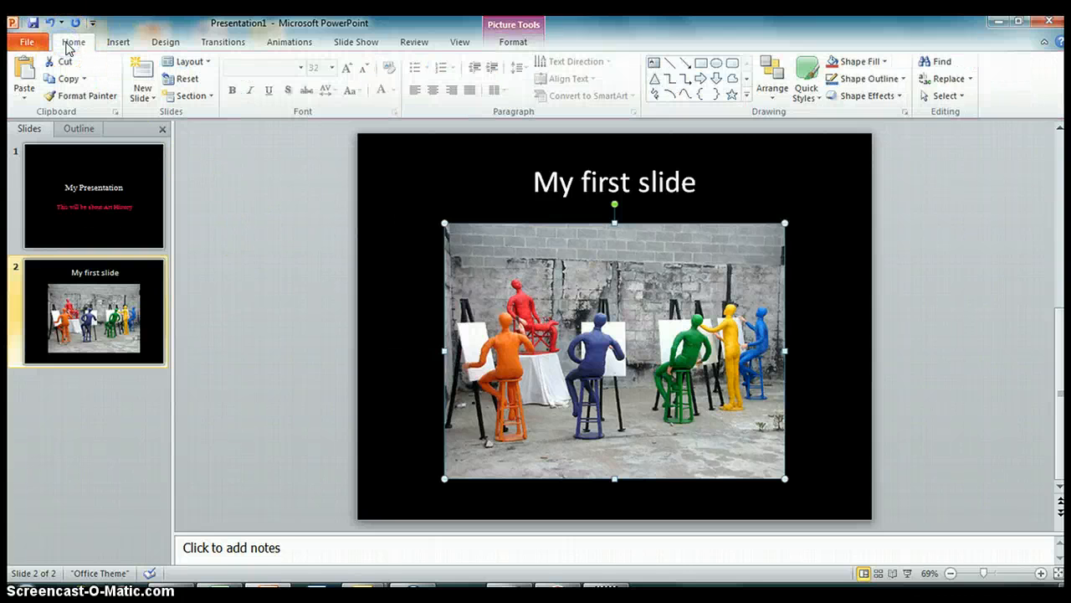
left_click(149, 73)
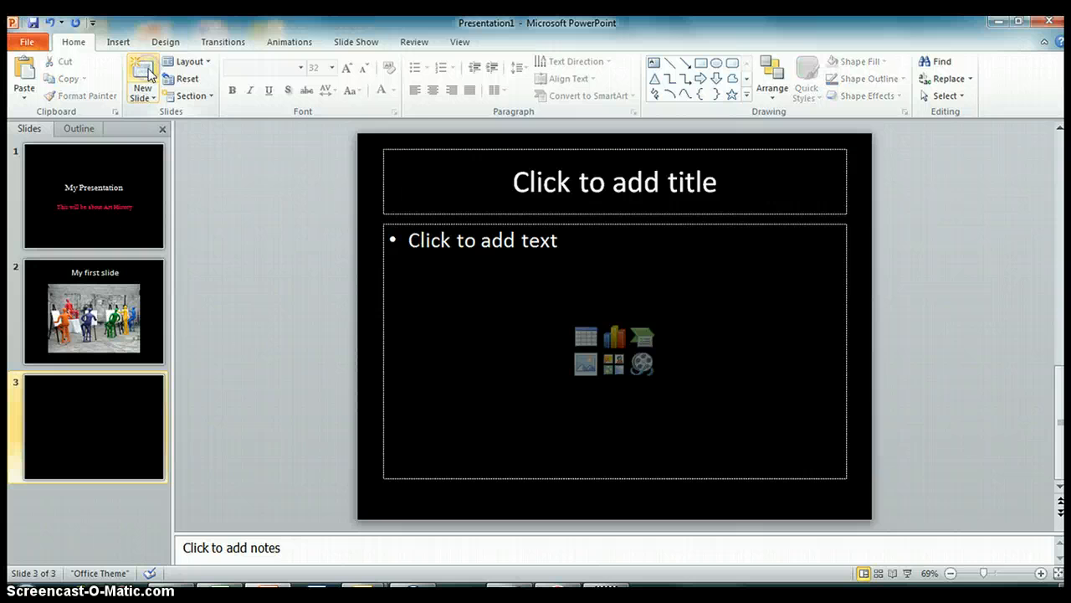
left_click(190, 64)
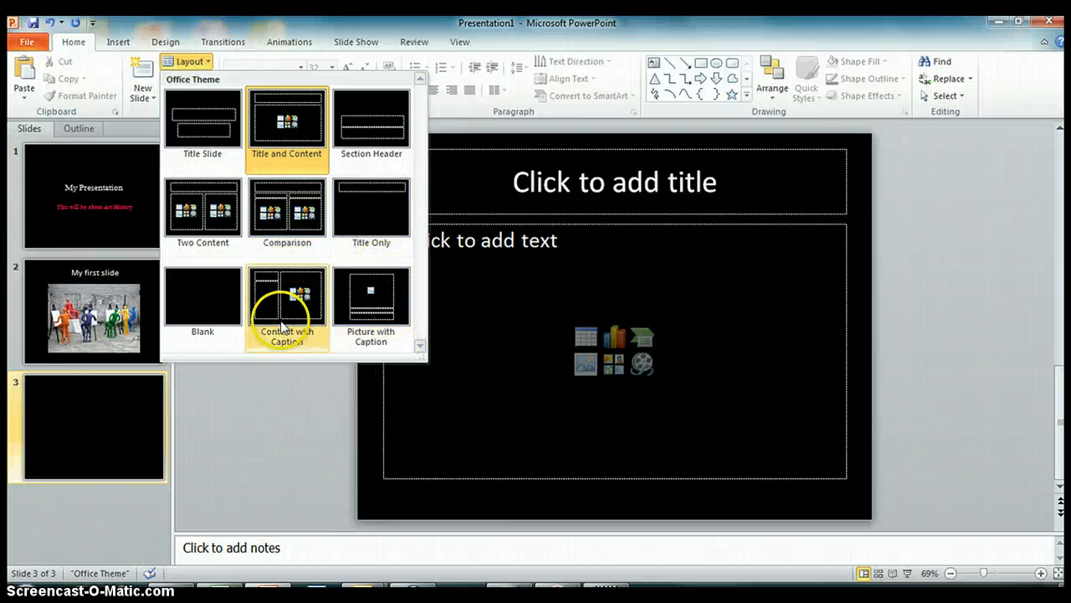
left_click(194, 289)
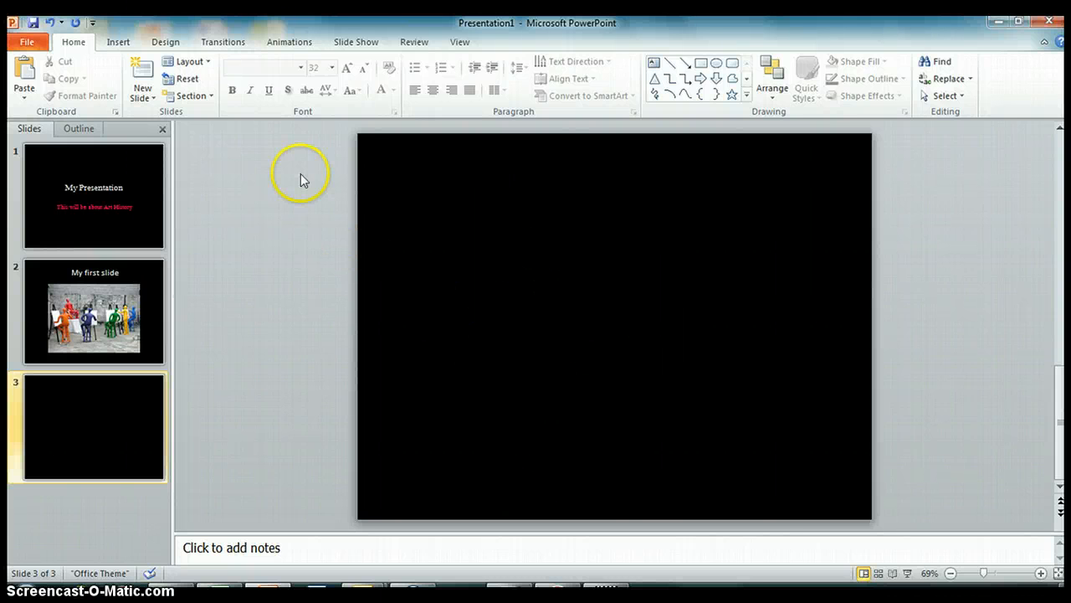
Insert the picture named "art" from the AA Week 2 folder onto the blank third slide.
left_click(117, 43)
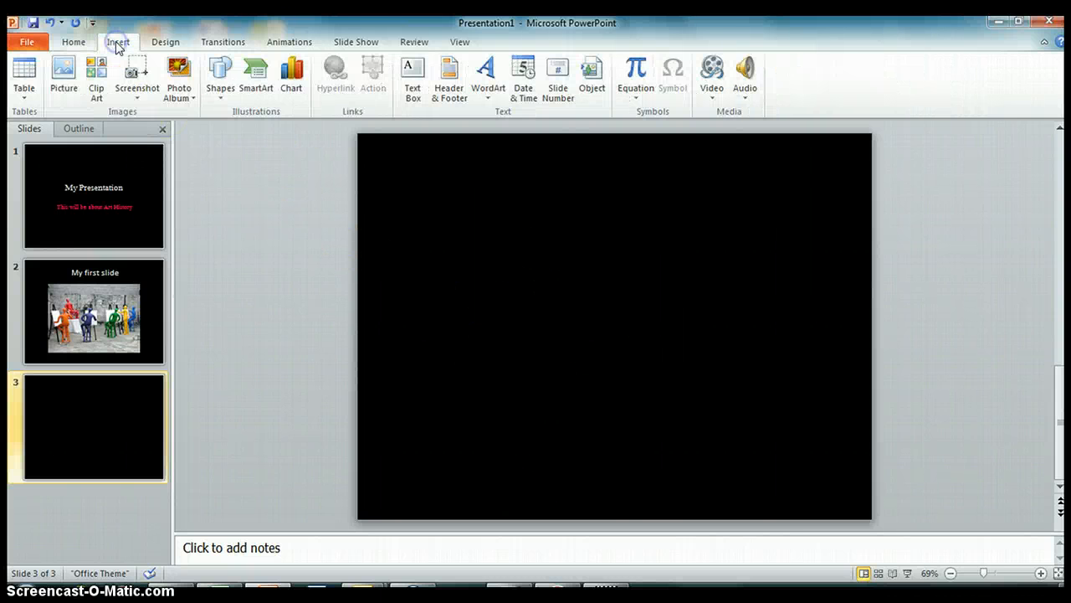
left_click(64, 77)
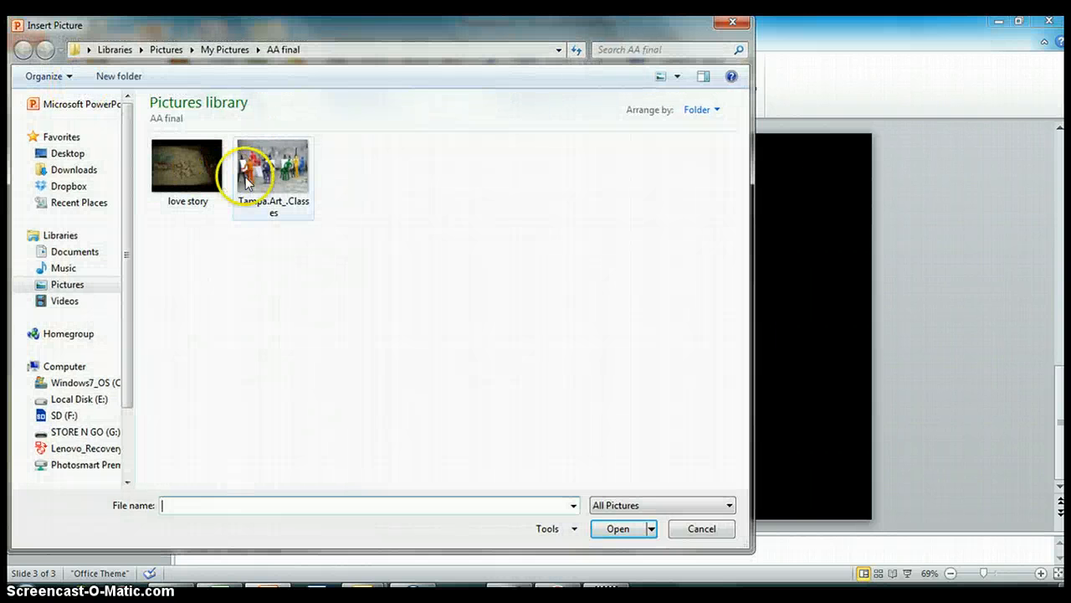
left_click(232, 54)
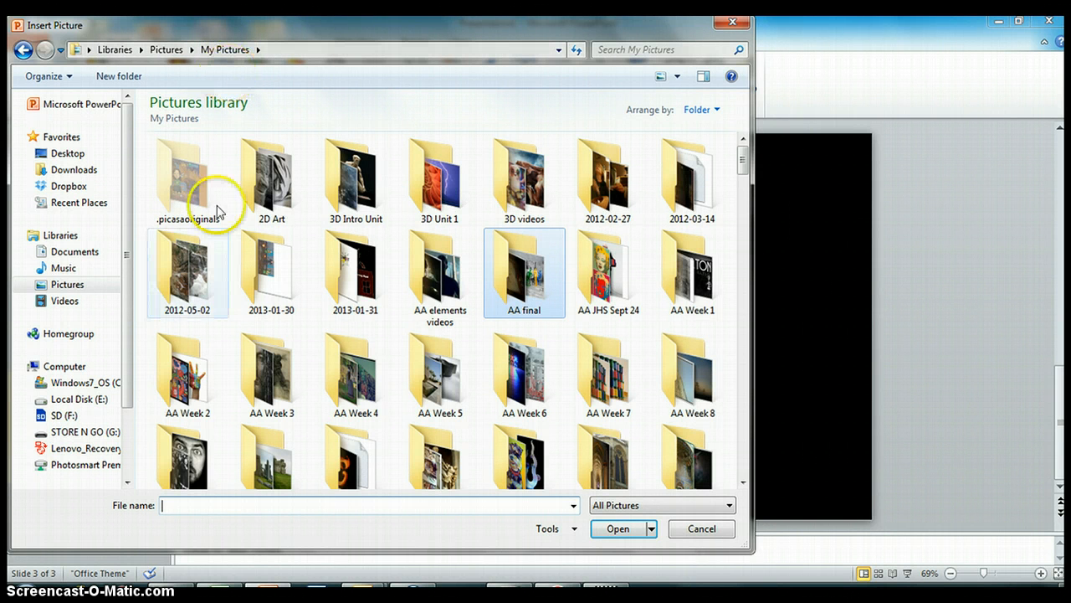
left_click(195, 379)
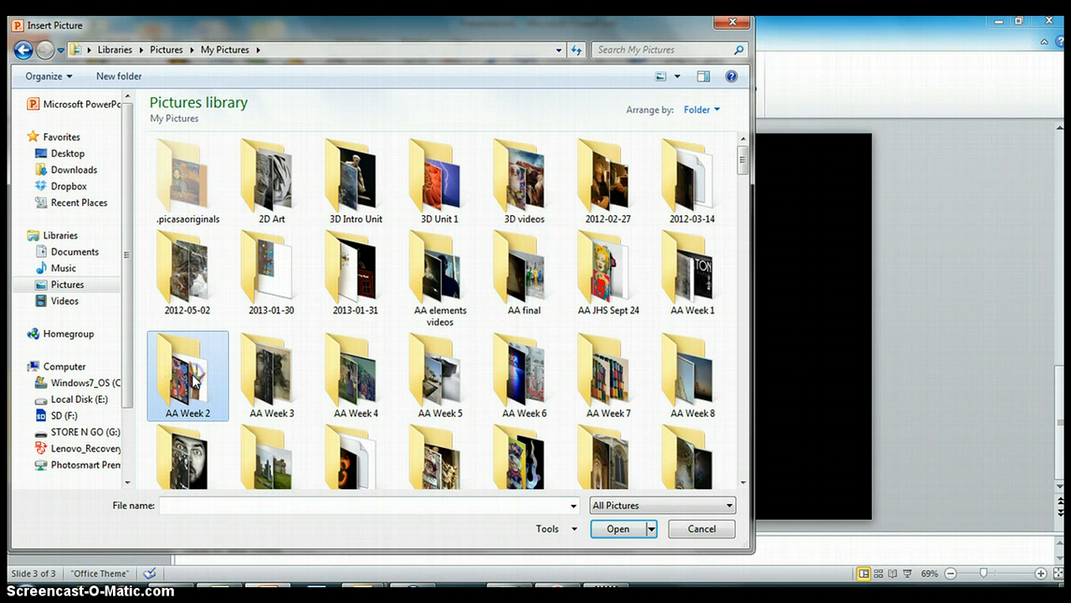
double_click(194, 379)
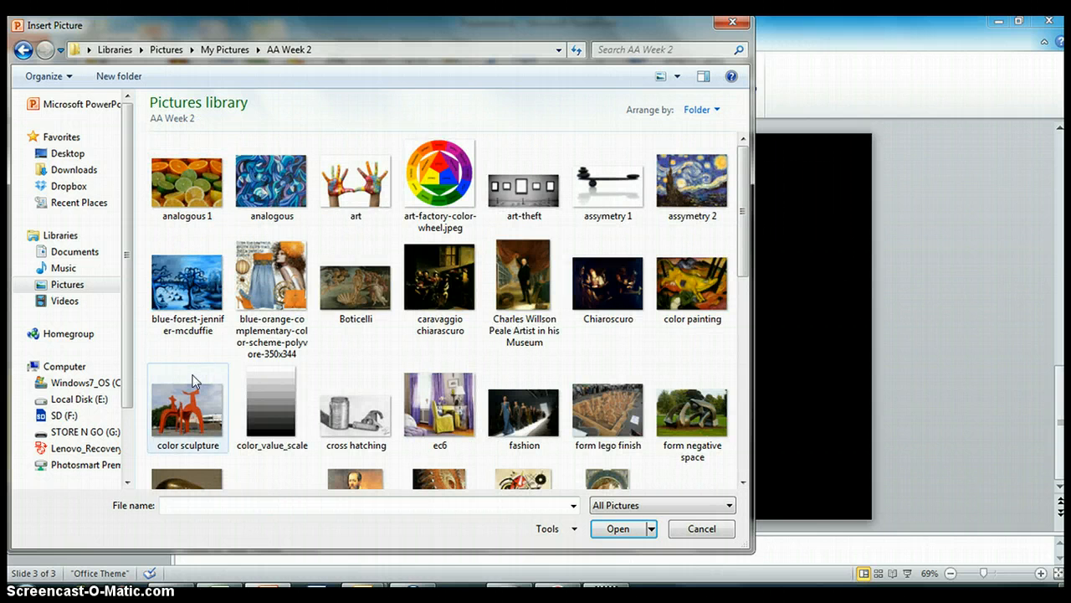
left_click(362, 201)
double_click(361, 201)
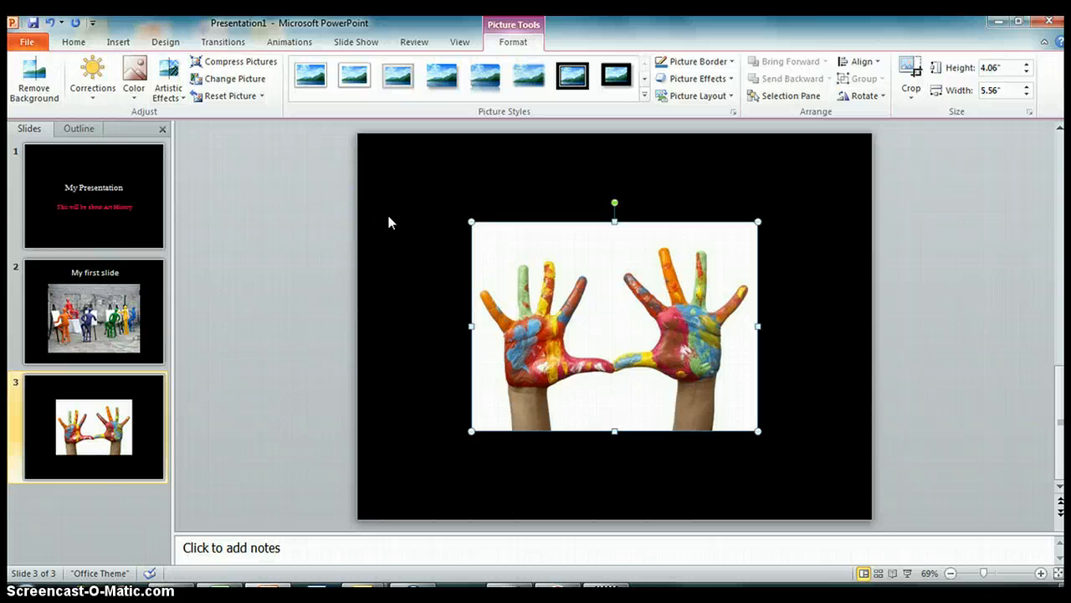
Add a text box reading "Paint on Hands" below the painted-hands picture on slide 3.
left_click(118, 41)
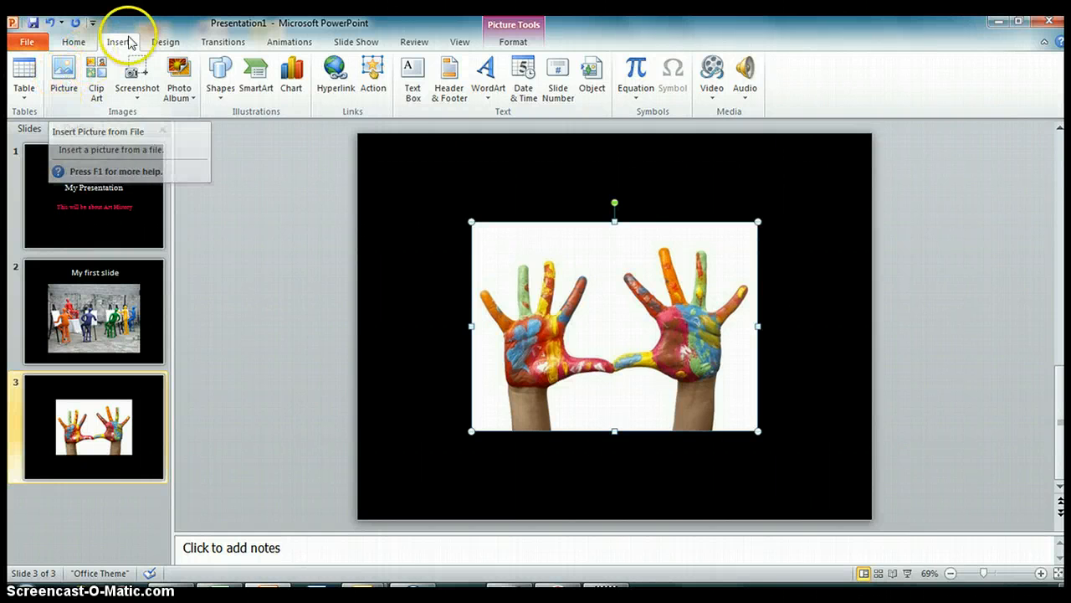
left_click(401, 390)
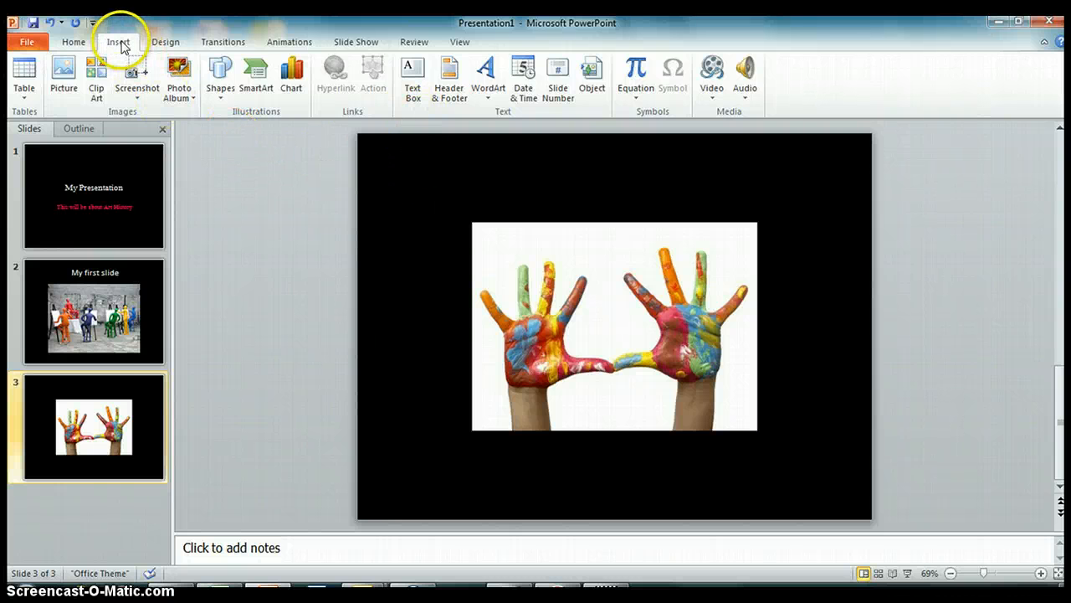
left_click(415, 78)
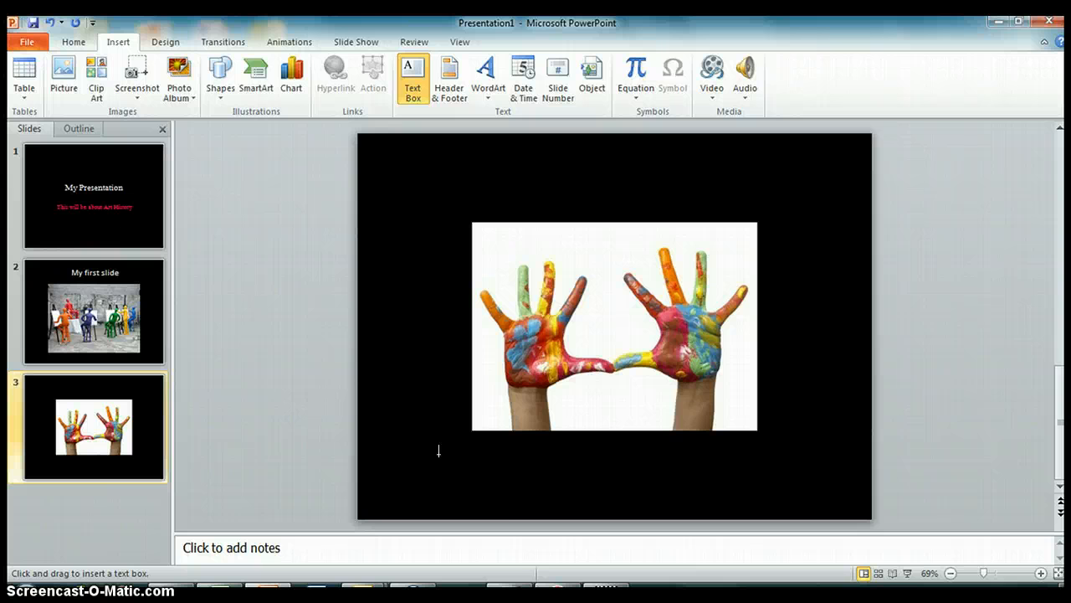
left_click(439, 451)
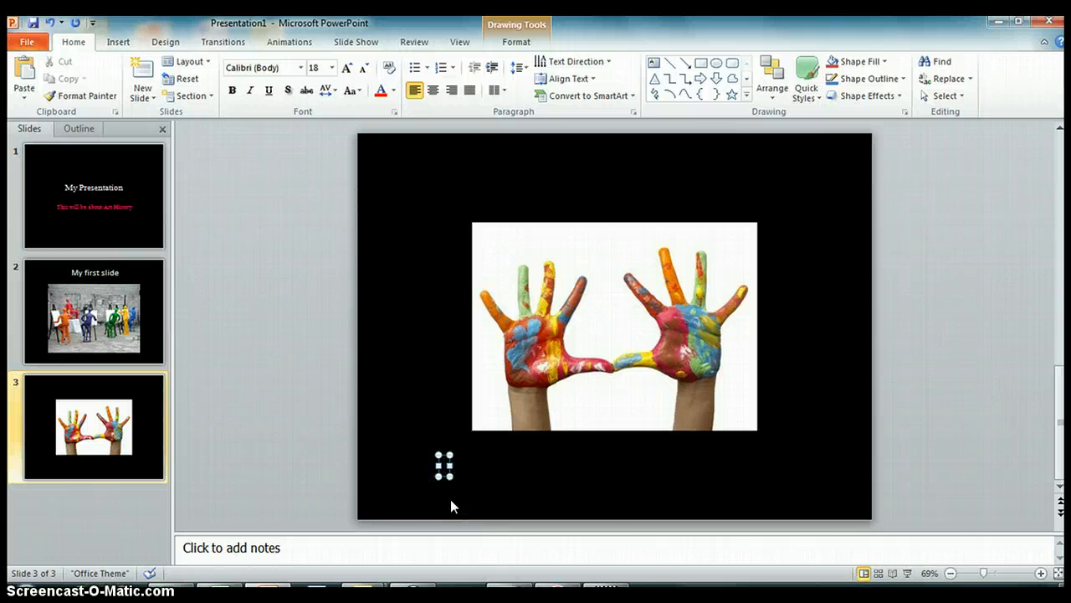
type("Paint")
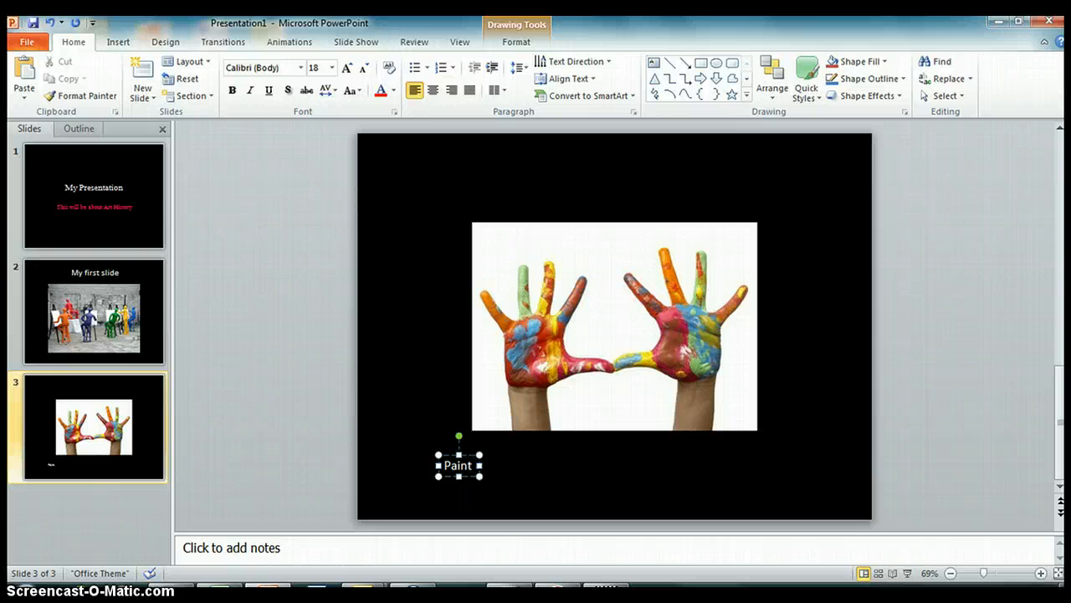
type(" on Hands")
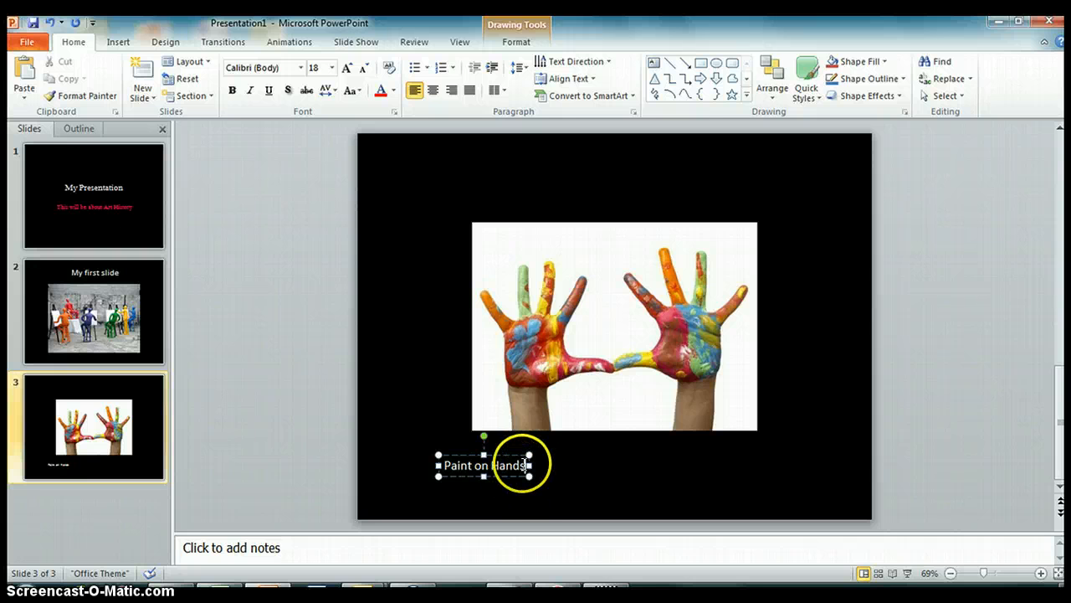
Set the "Paint on Hands" text to size 60 and move its text box above the picture, centred as a title.
left_click_drag(526, 466, 446, 471)
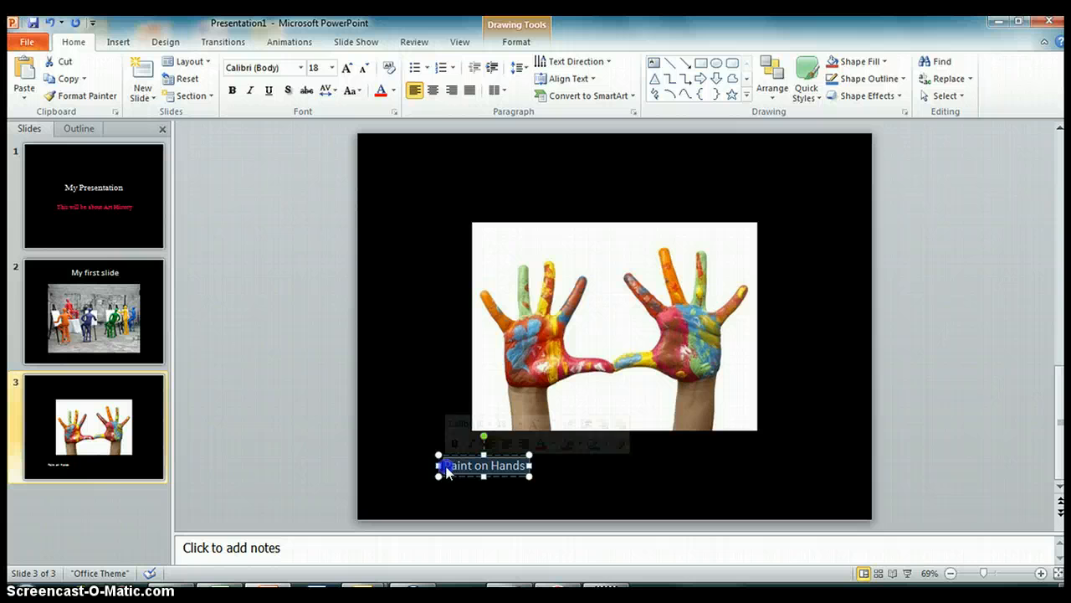
left_click(332, 67)
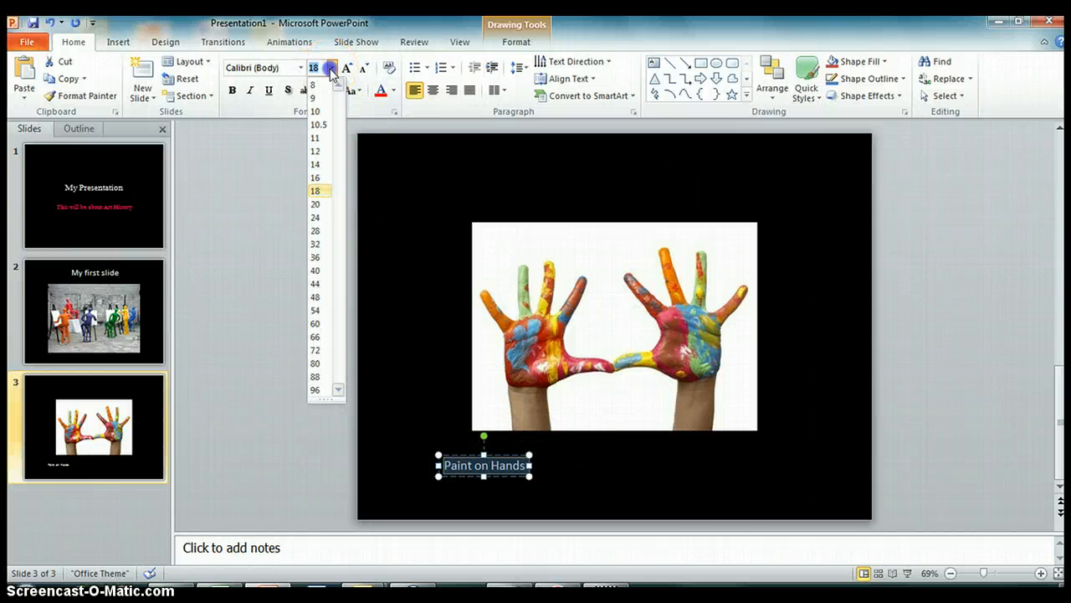
left_click(317, 324)
left_click_drag(476, 453, 514, 152)
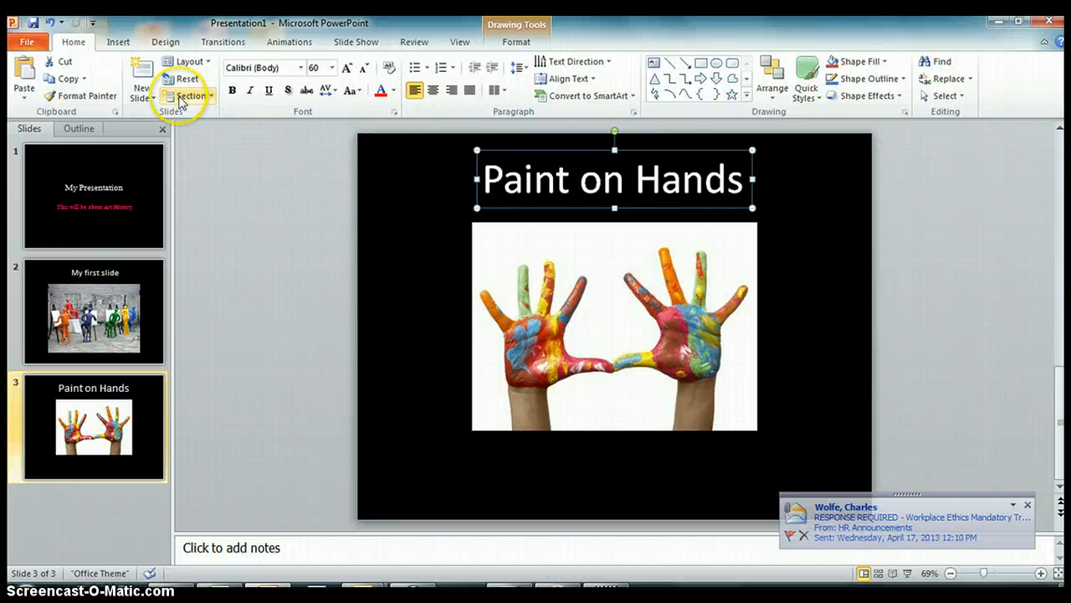
left_click(117, 42)
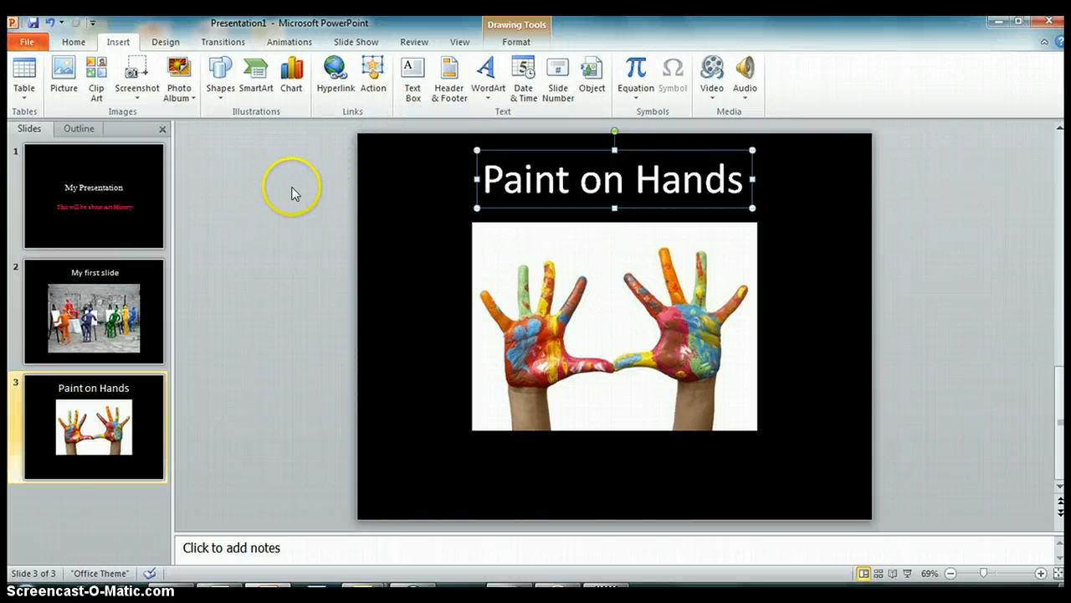
left_click(336, 76)
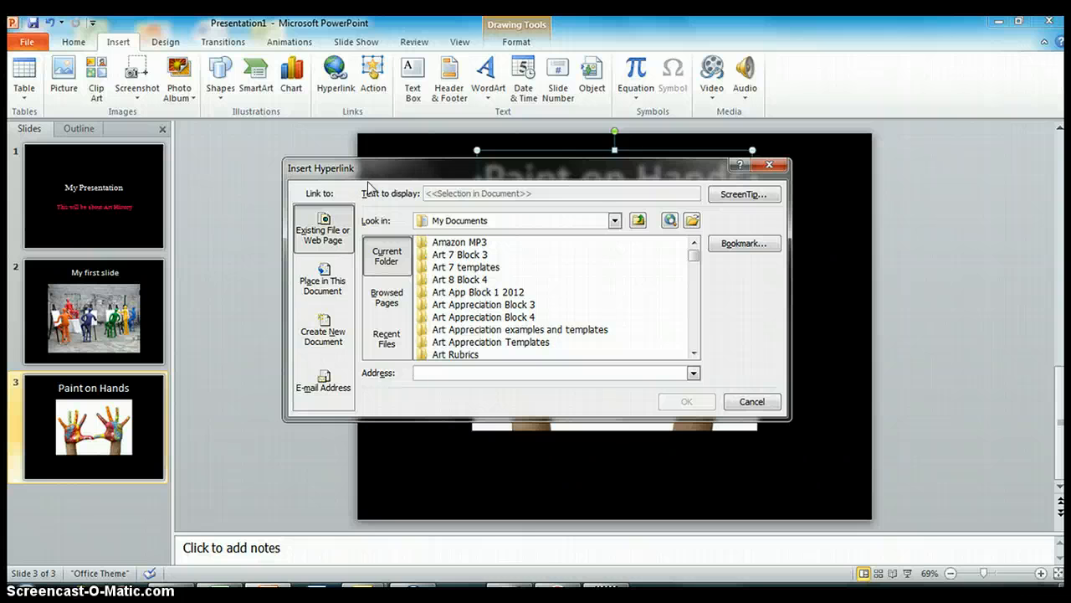
left_click(445, 194)
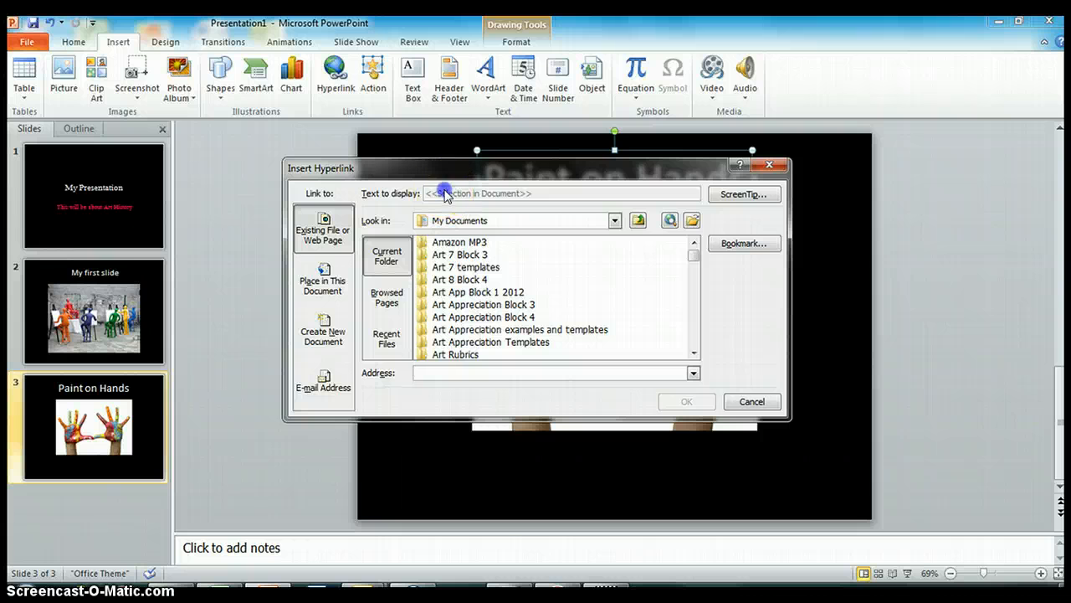
left_click(438, 372)
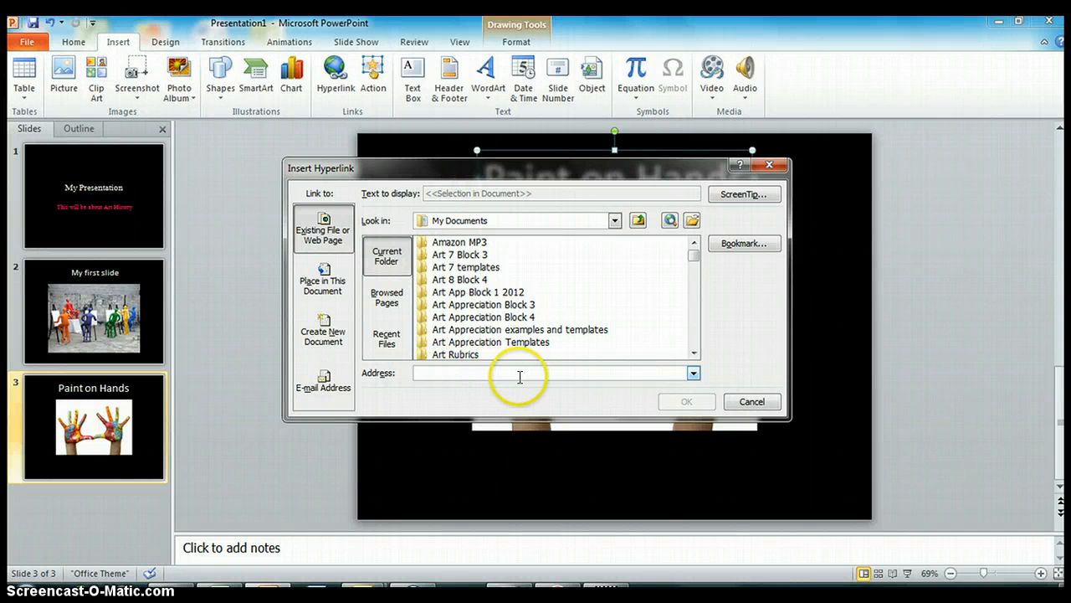
left_click(628, 373)
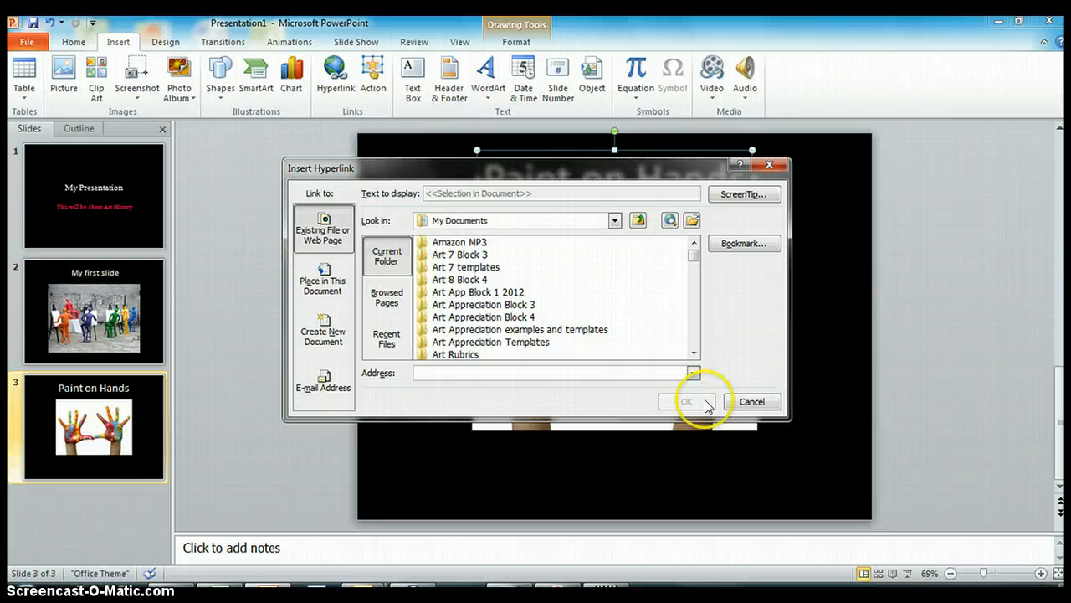
left_click(742, 403)
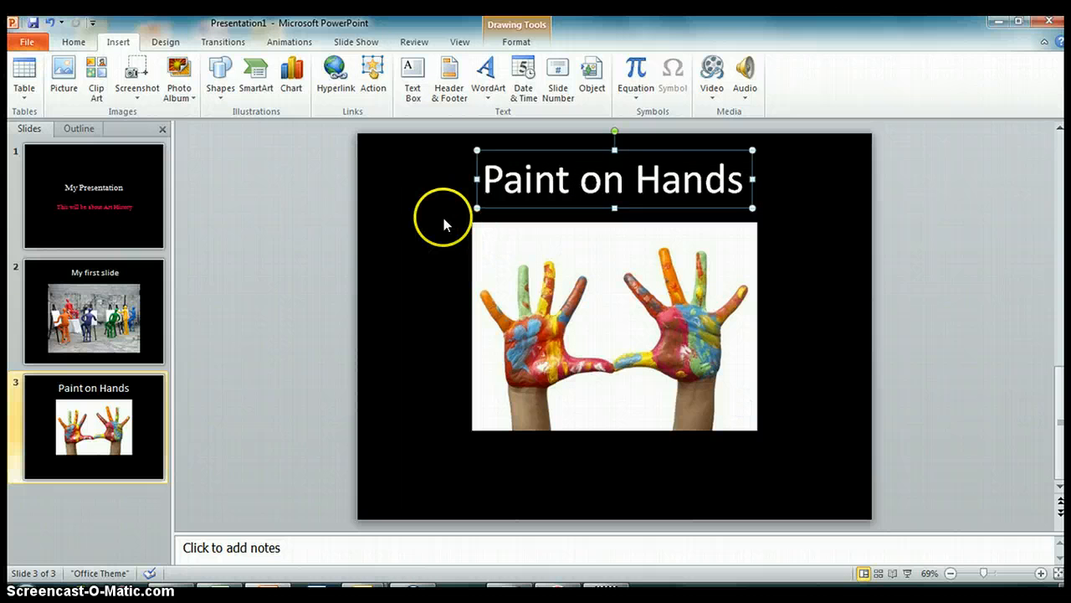
Insert a "No" symbol shape to the left of the hands picture and enlarge it so it overlaps the picture.
left_click(219, 79)
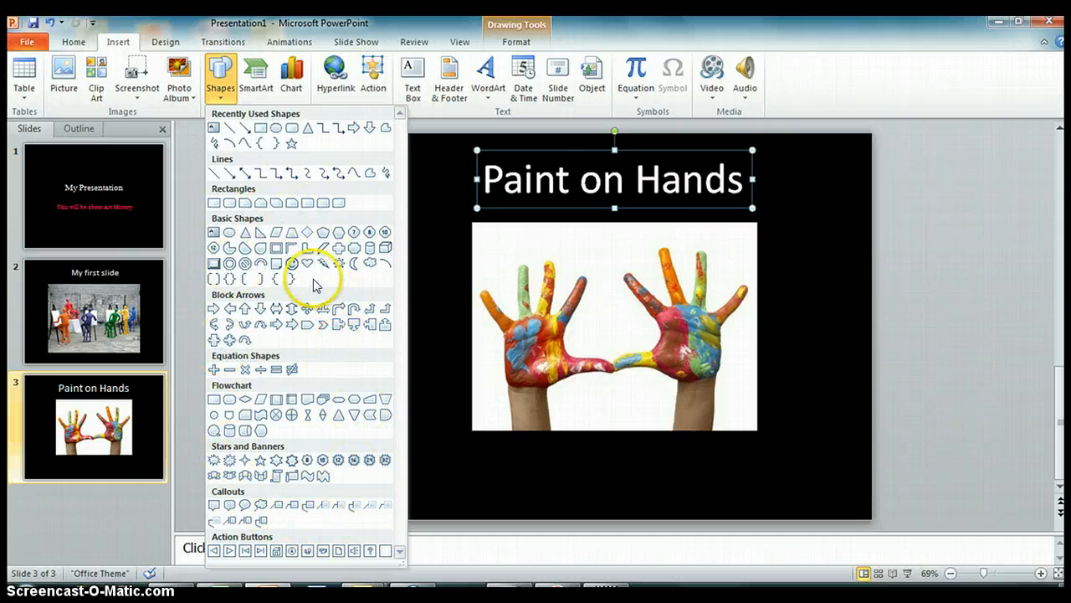
left_click(245, 262)
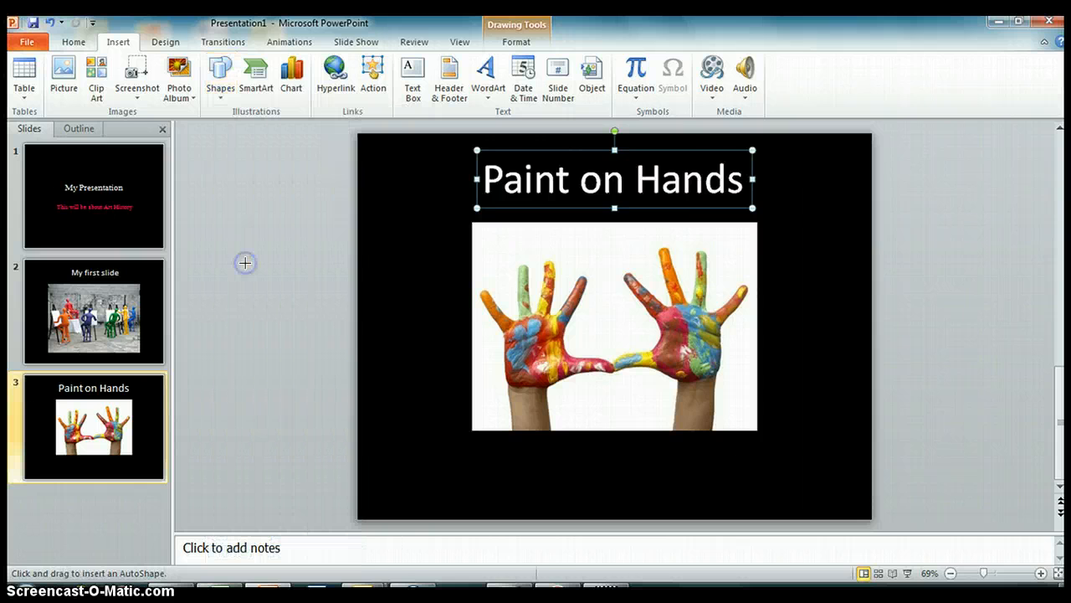
left_click(389, 303)
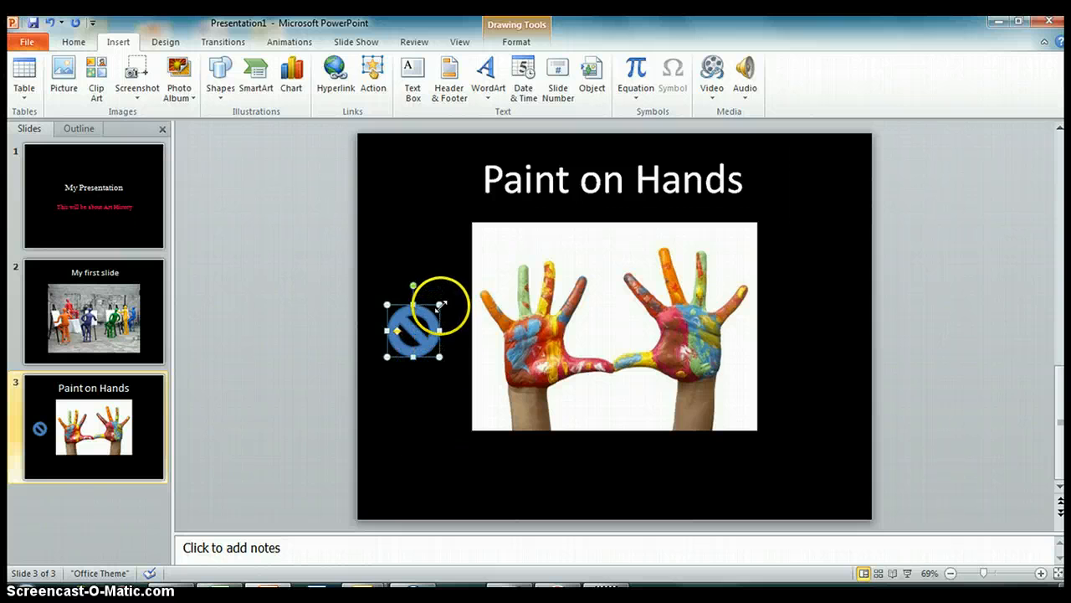
left_click_drag(439, 304, 405, 305)
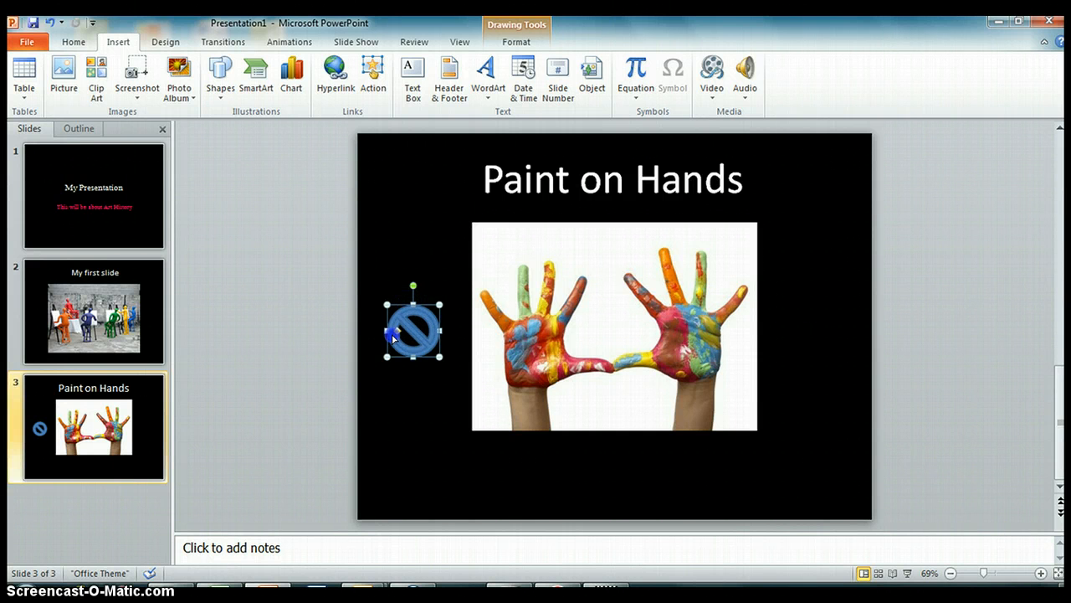
left_click_drag(395, 335, 542, 197)
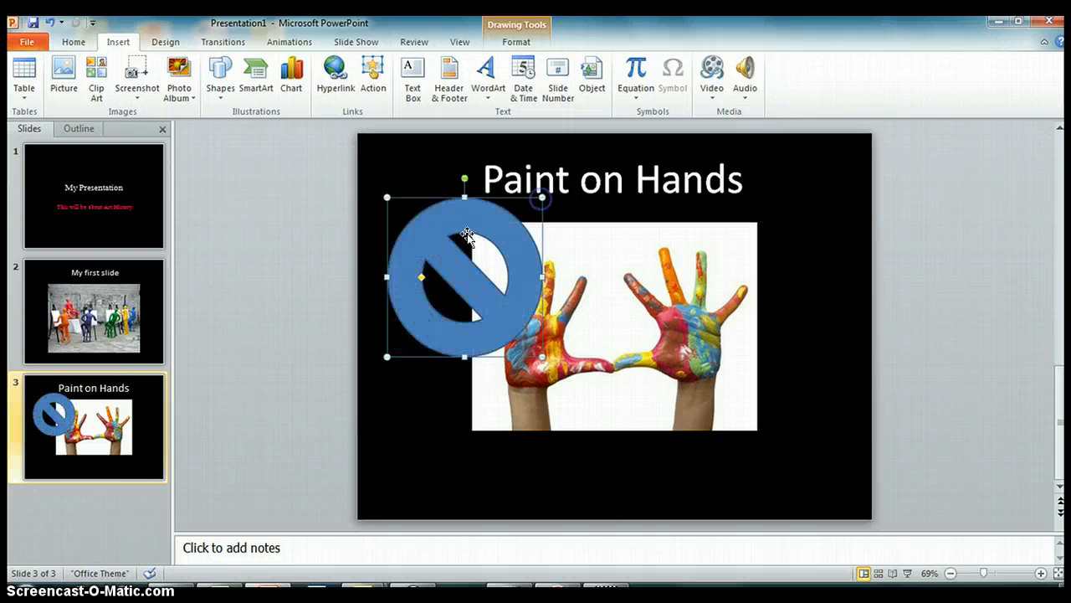
Change the "No" symbol's solid fill to the standard red colour.
left_click(425, 243)
right_click(423, 250)
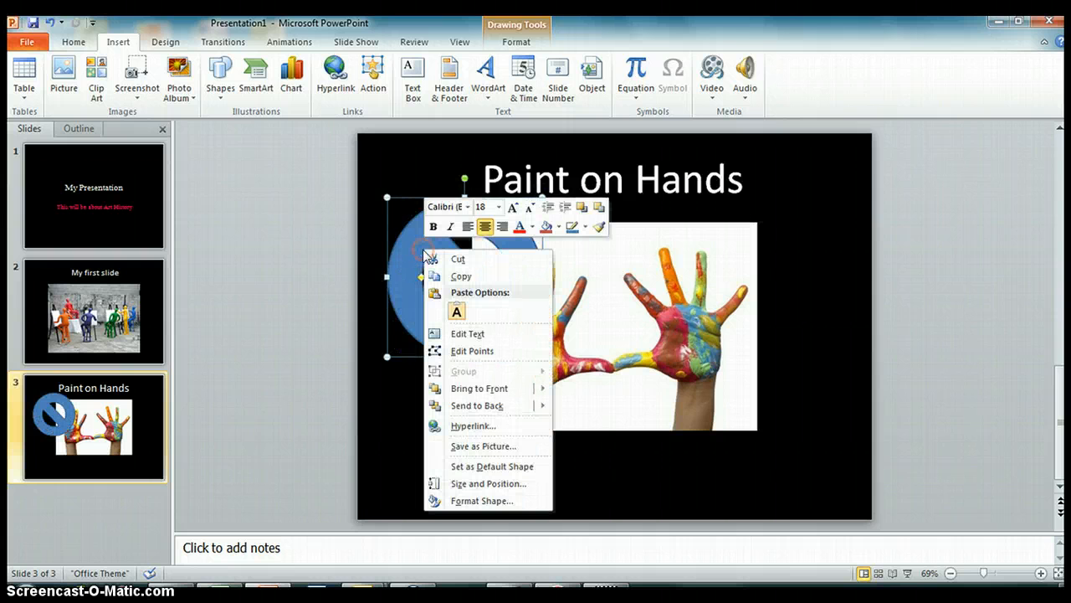
left_click(493, 501)
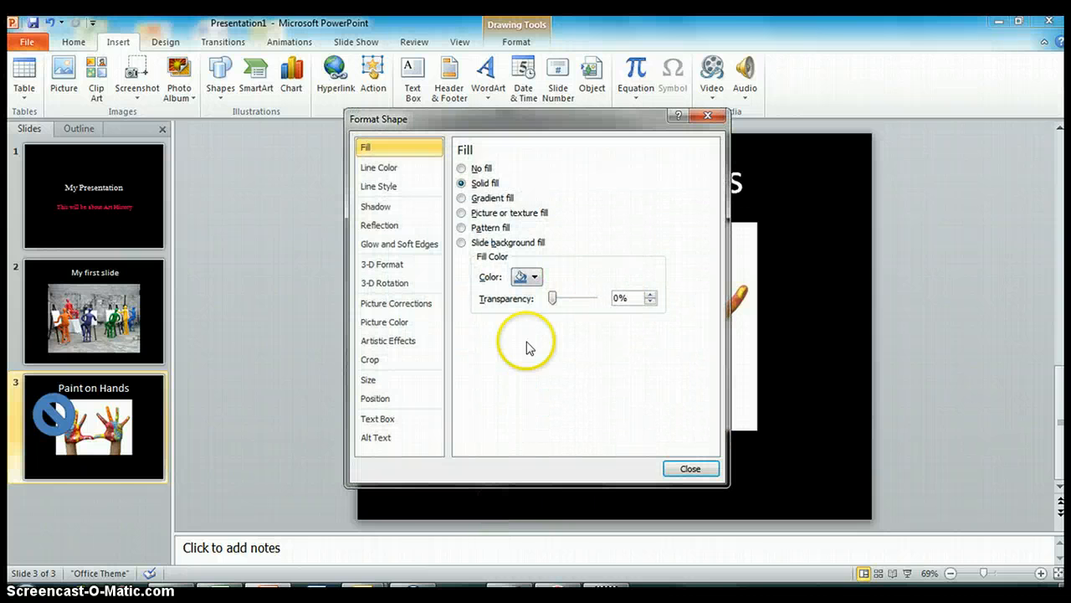
left_click(536, 277)
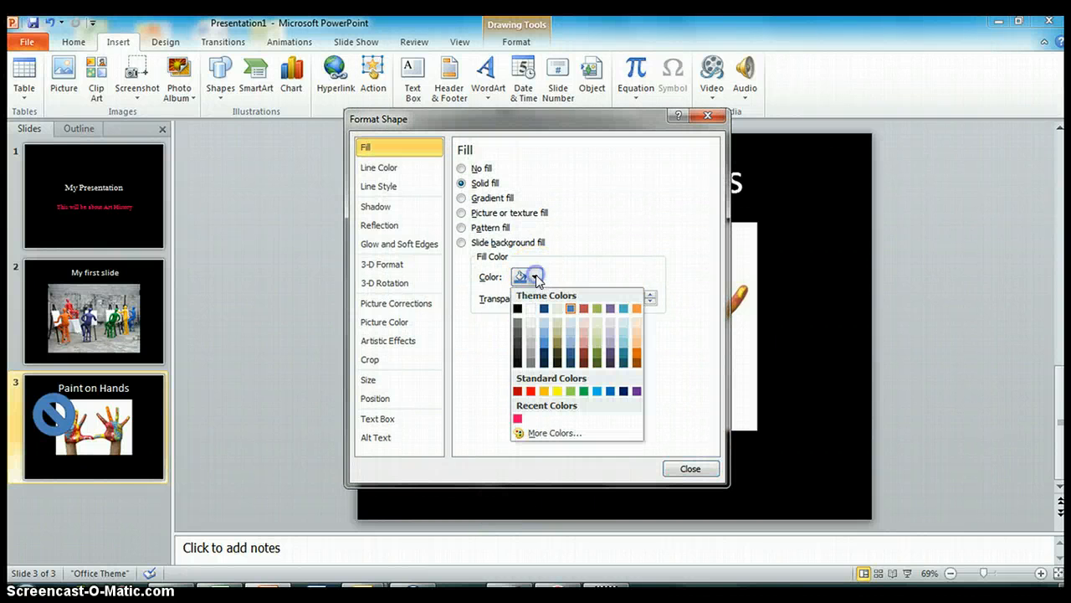
left_click(532, 391)
left_click(688, 469)
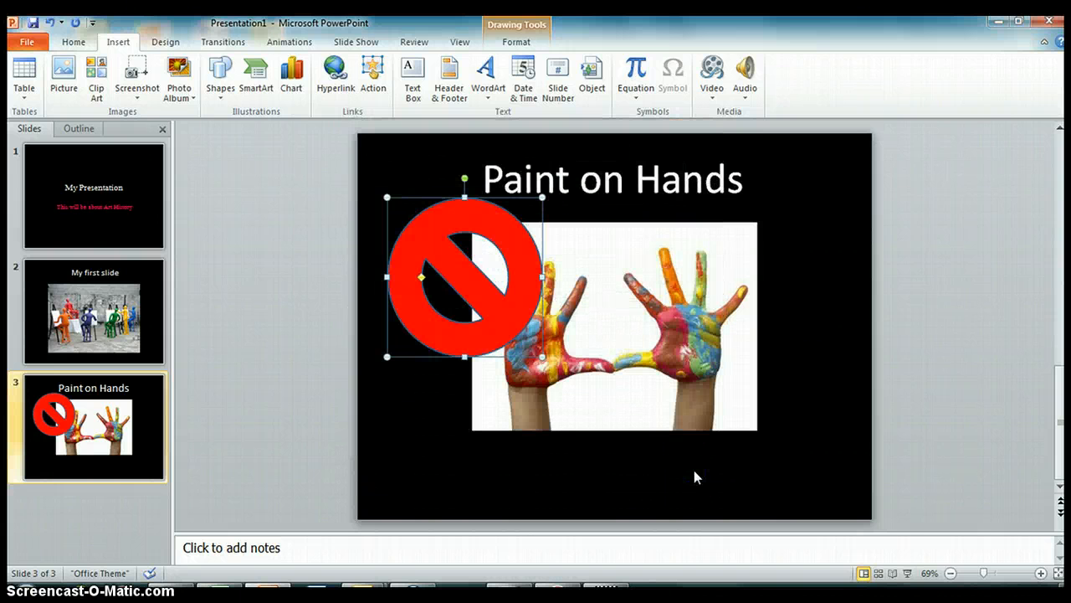
Cut the "No" symbol from slide 3, leaving the title and the hands picture in place.
right_click(460, 296)
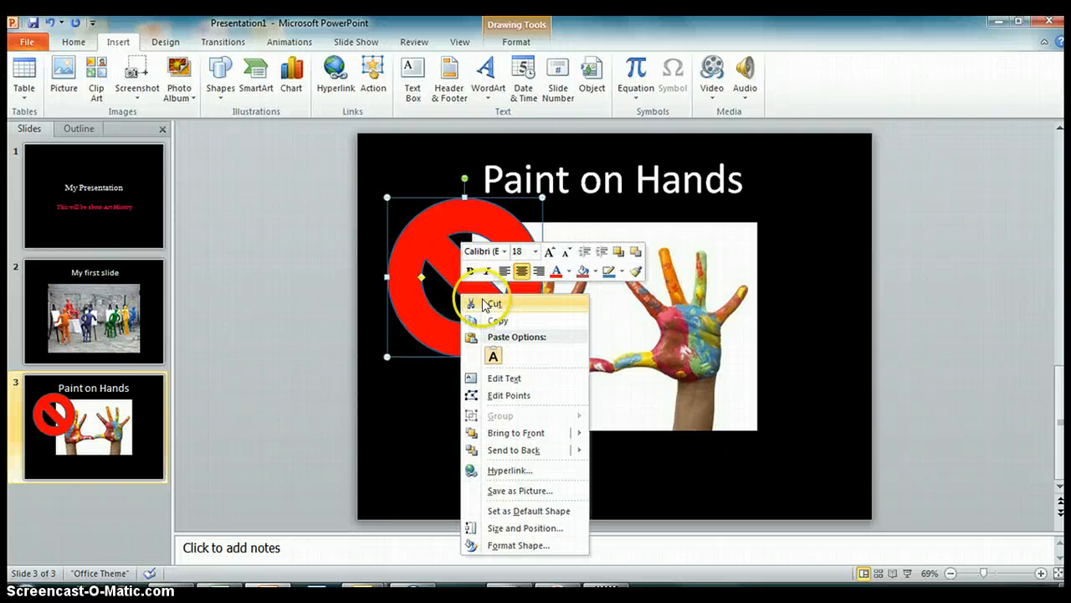
left_click(493, 305)
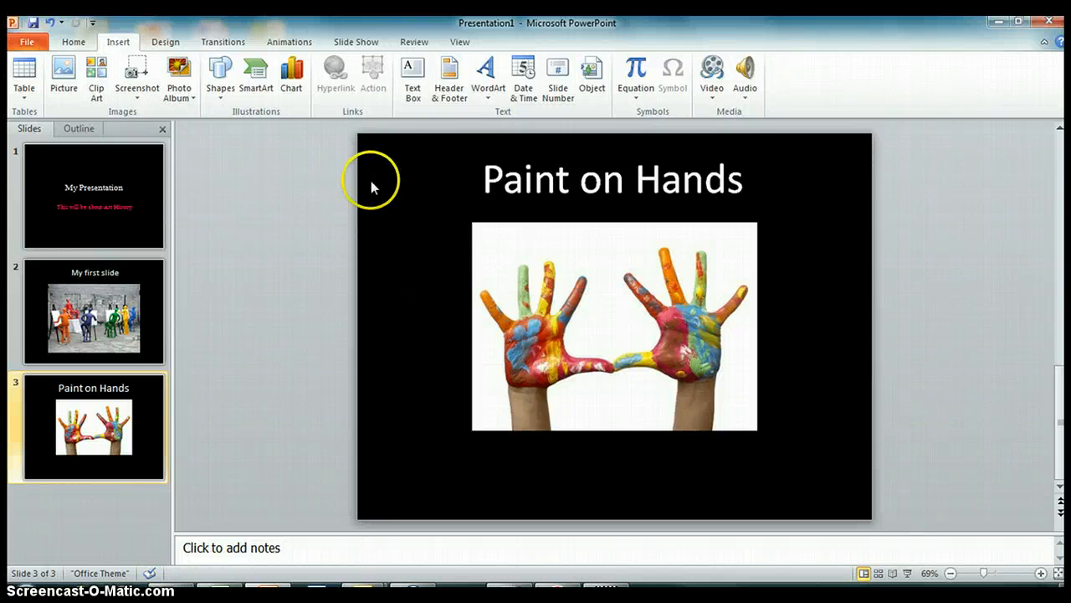
left_click(28, 43)
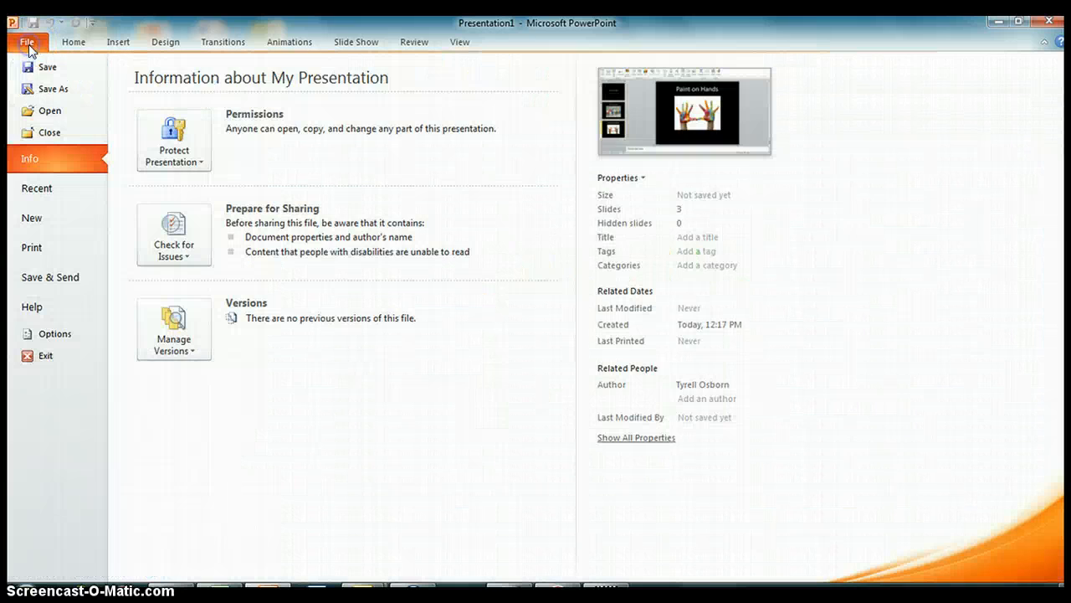
left_click(51, 91)
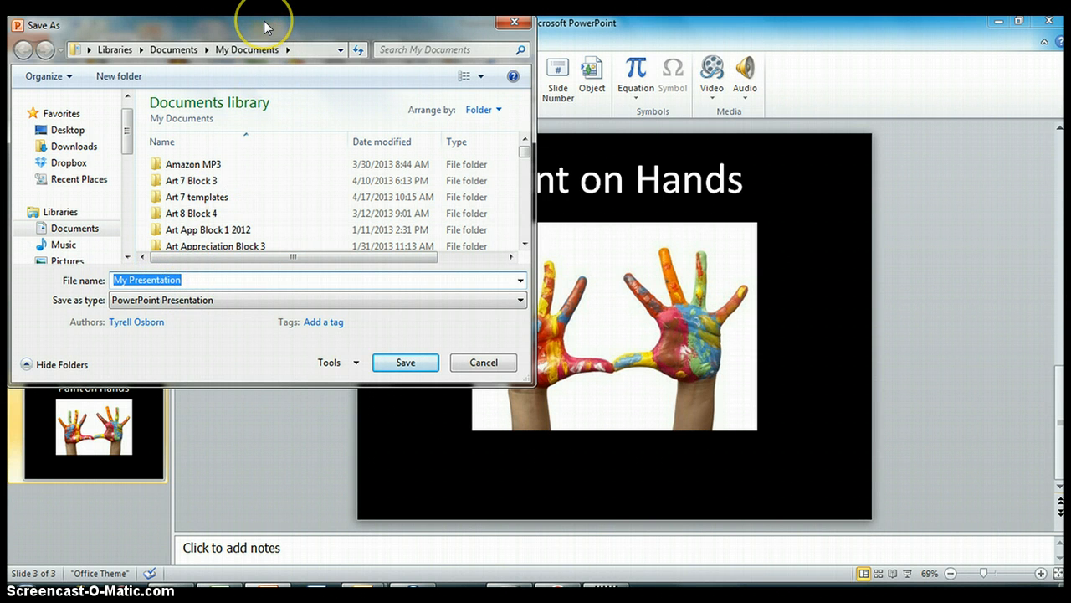
left_click_drag(265, 27, 516, 76)
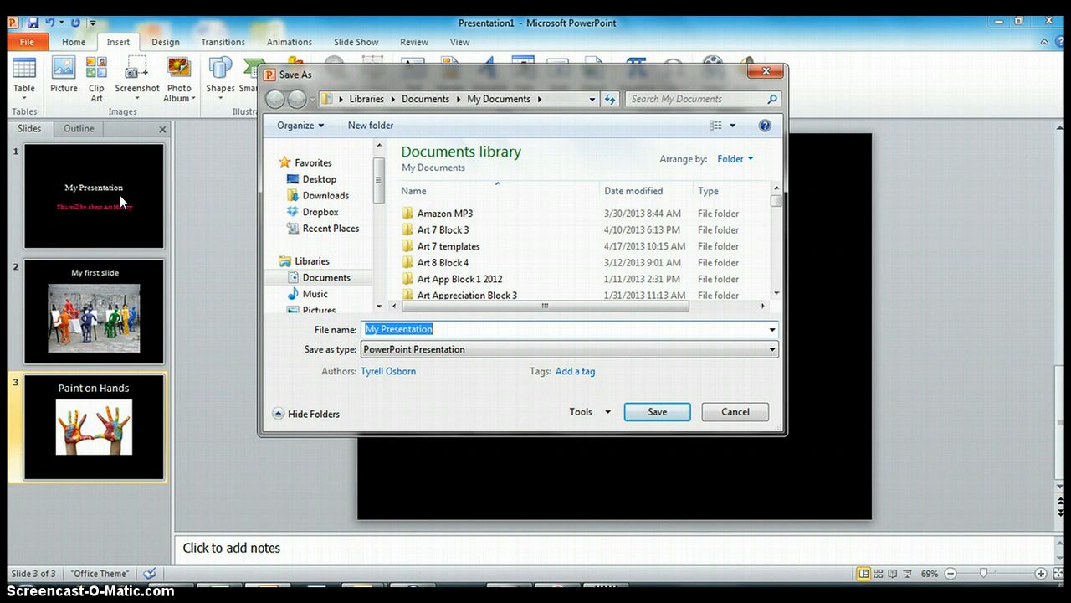
left_click(731, 412)
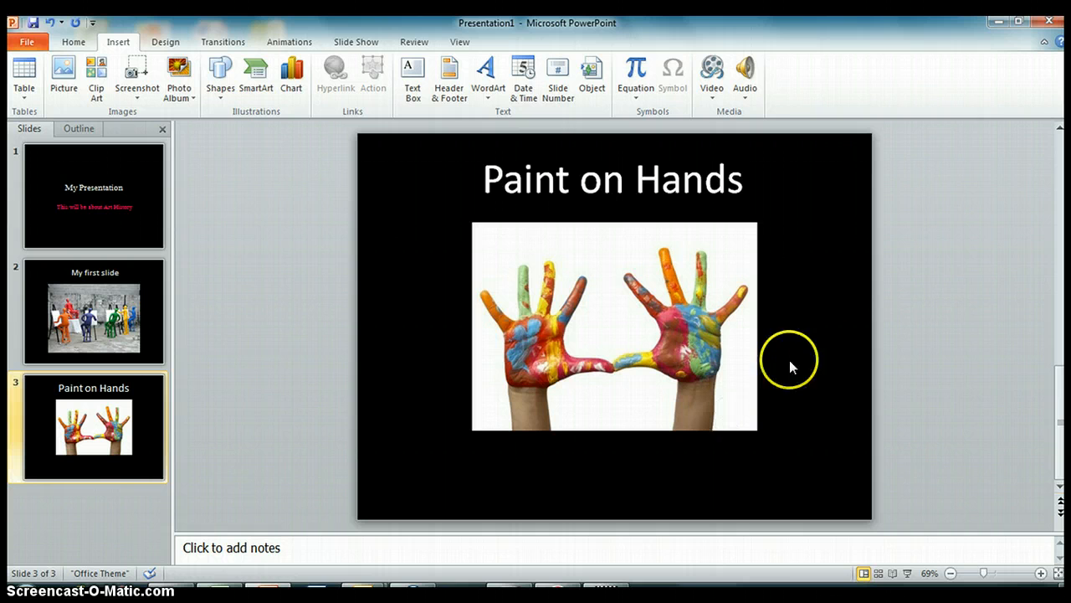